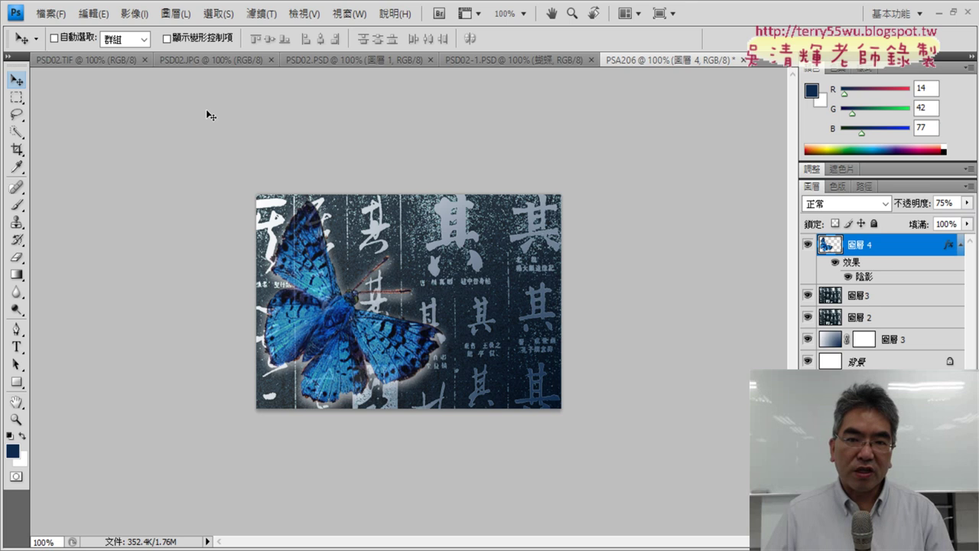
- Compare the PSA206 collage against the finished PSD02.TIF reference image
{"action": "left_click", "coordinate": [61, 61]}
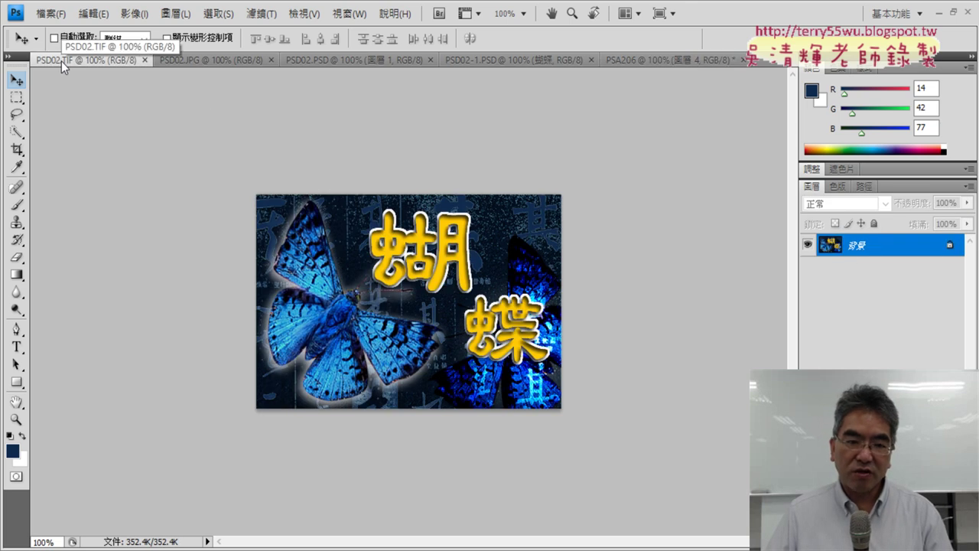
{"action": "left_click", "coordinate": [648, 63]}
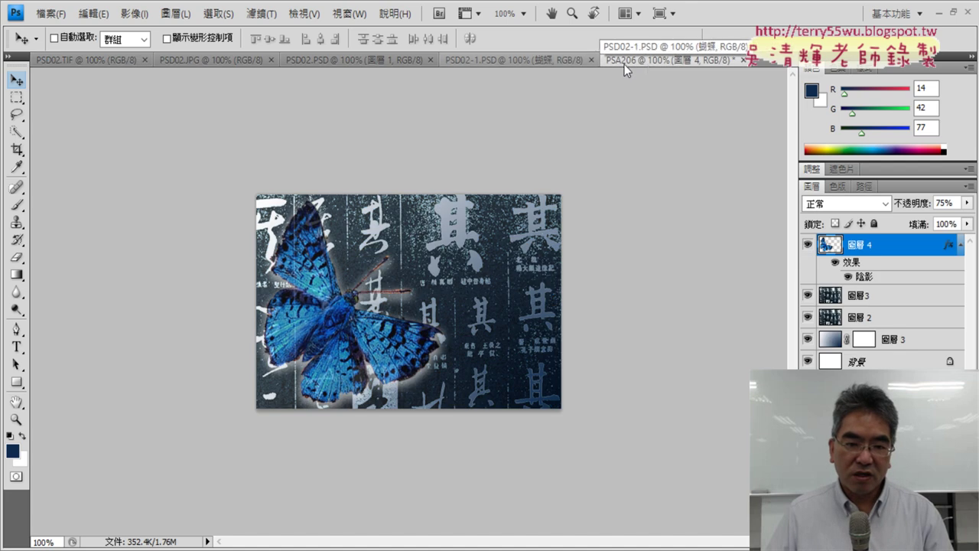
{"action": "left_click", "coordinate": [98, 57]}
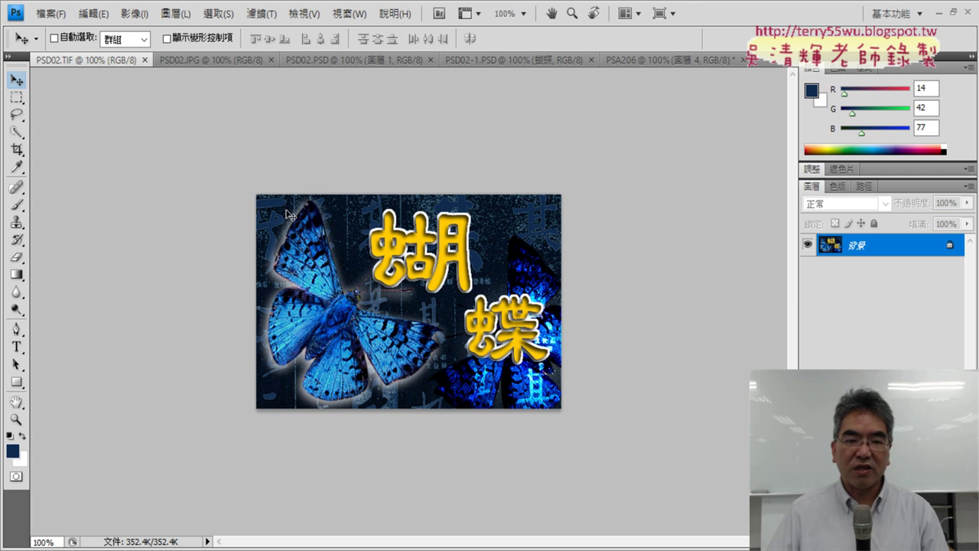
{"action": "left_click", "coordinate": [657, 57]}
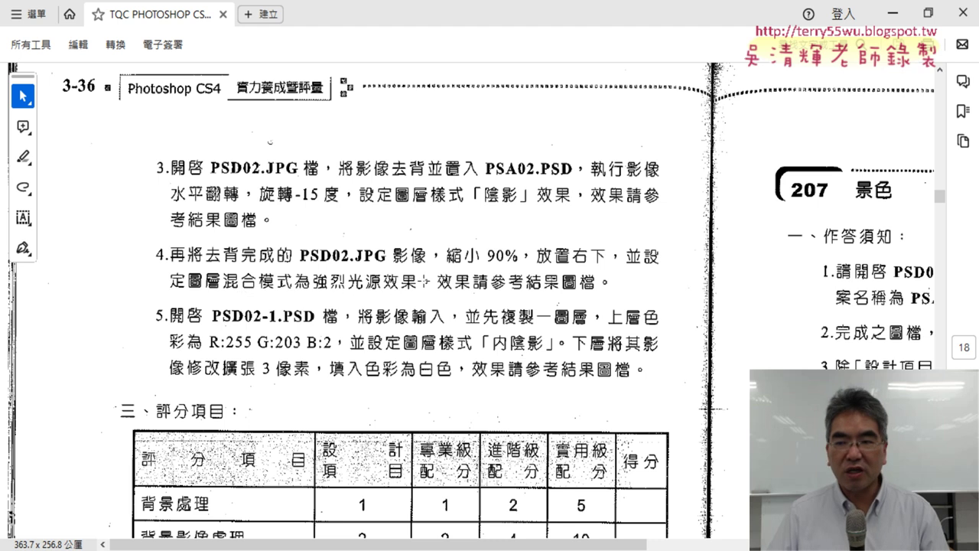
{"action": "left_click", "coordinate": [892, 14]}
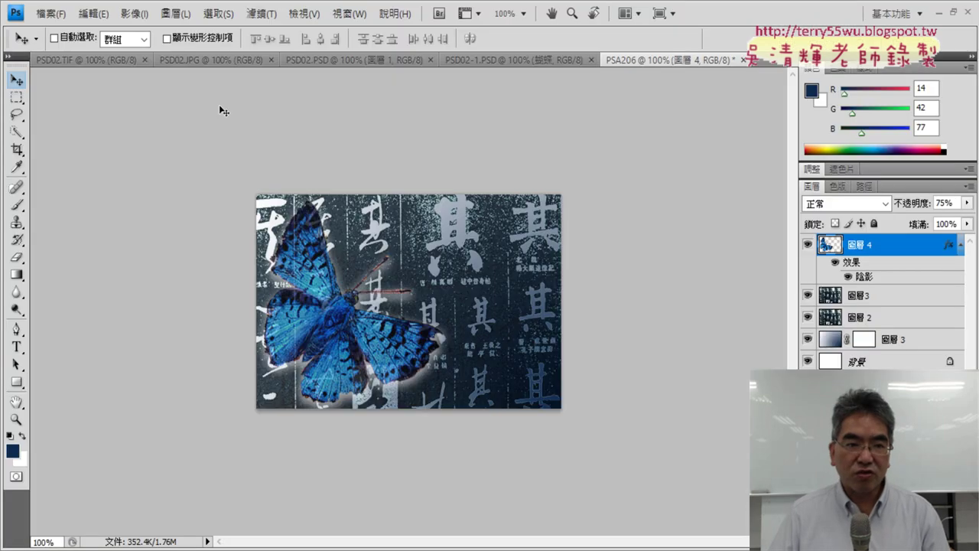
{"action": "left_click", "coordinate": [101, 61]}
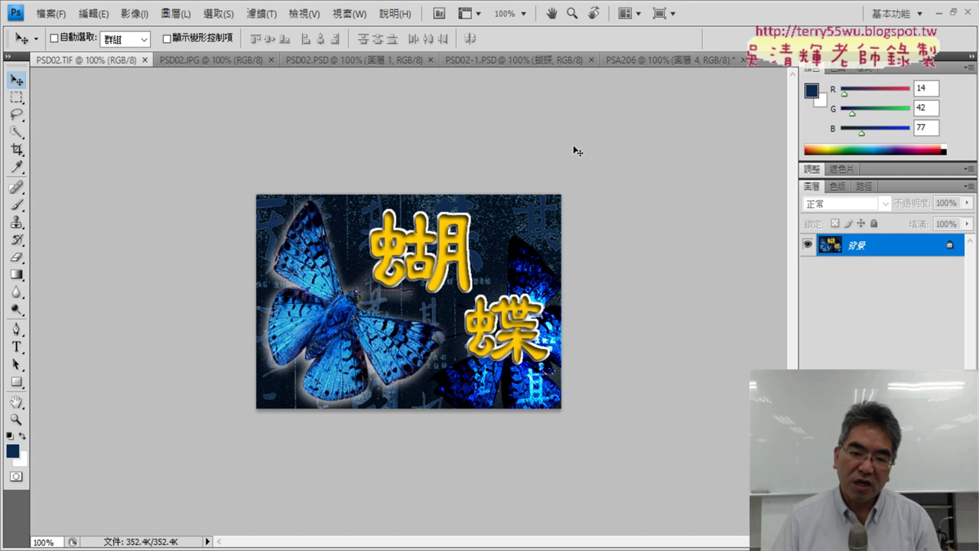
{"action": "left_click", "coordinate": [667, 59]}
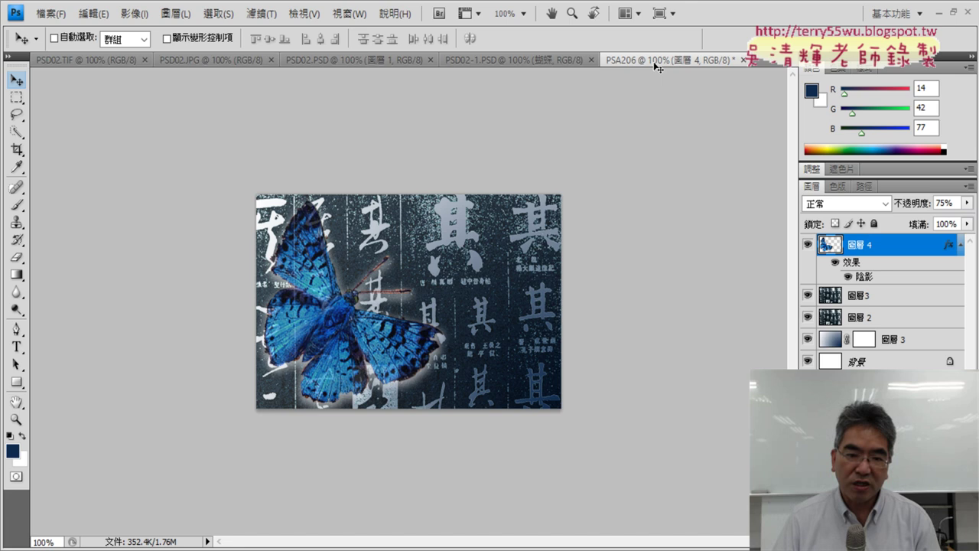
- Duplicate butterfly layer 圖層 4 as a new layer named 圖層4
{"action": "right_click", "coordinate": [832, 248]}
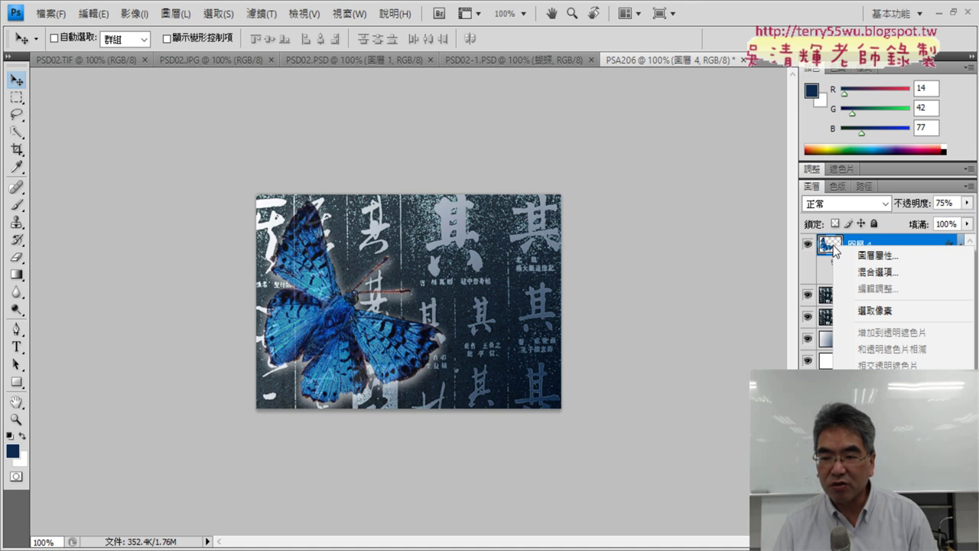
{"action": "left_click", "coordinate": [900, 243]}
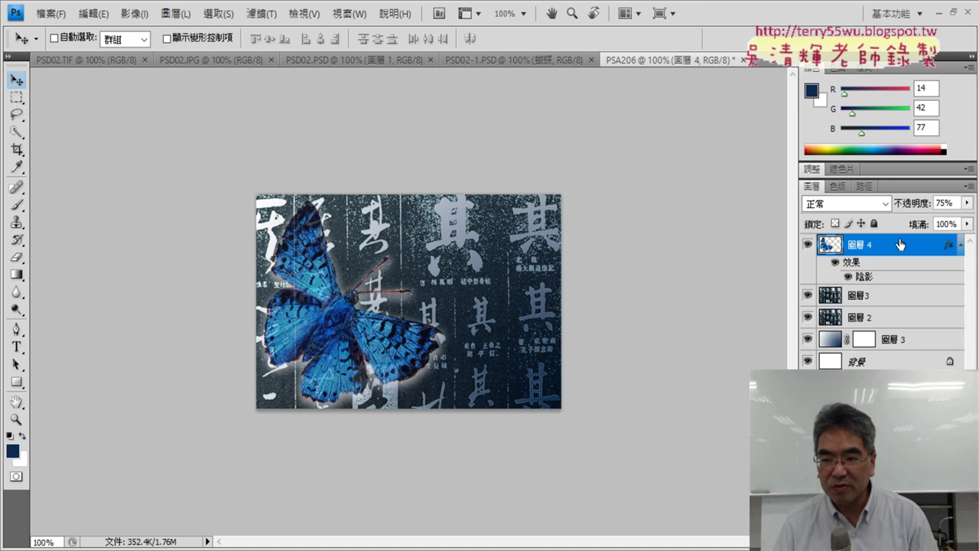
{"action": "right_click", "coordinate": [900, 241]}
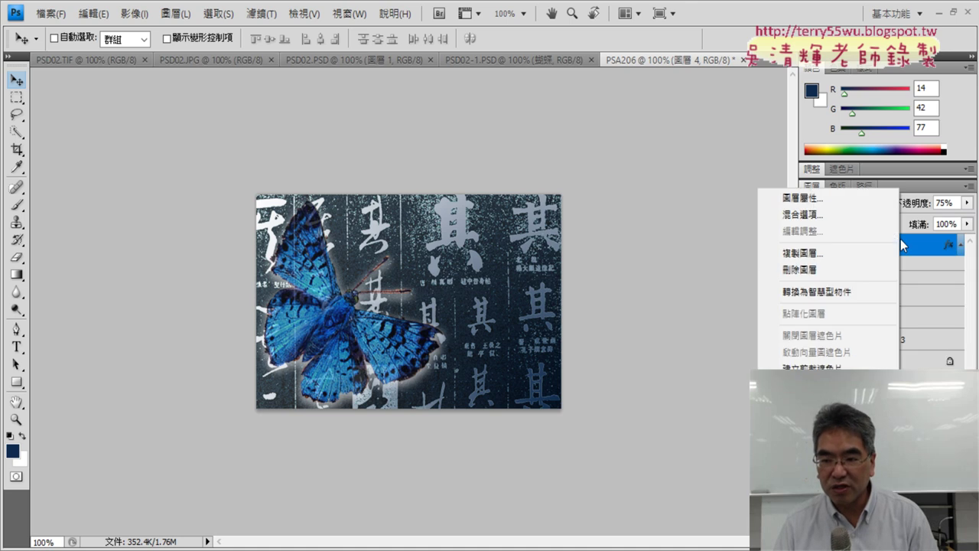
{"action": "left_click", "coordinate": [849, 255]}
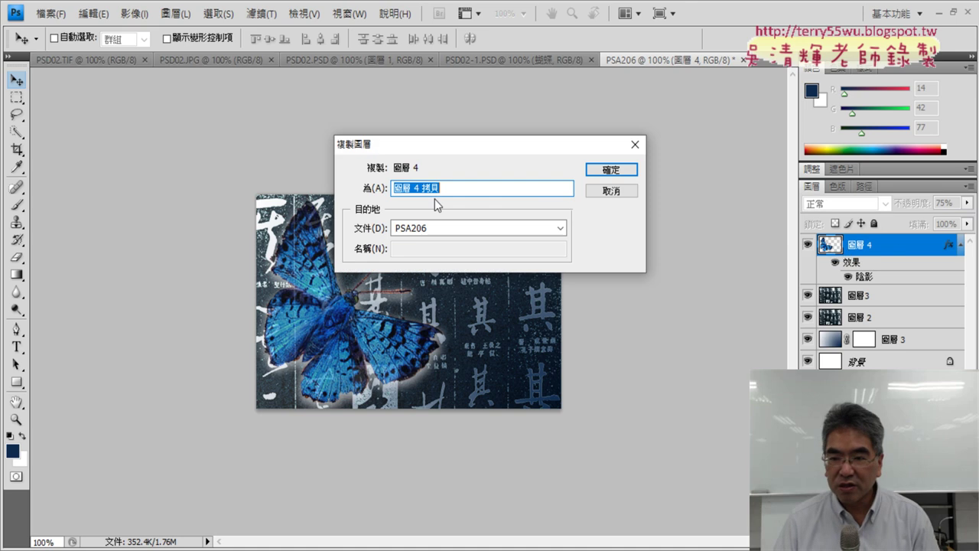
{"action": "left_click", "coordinate": [412, 188]}
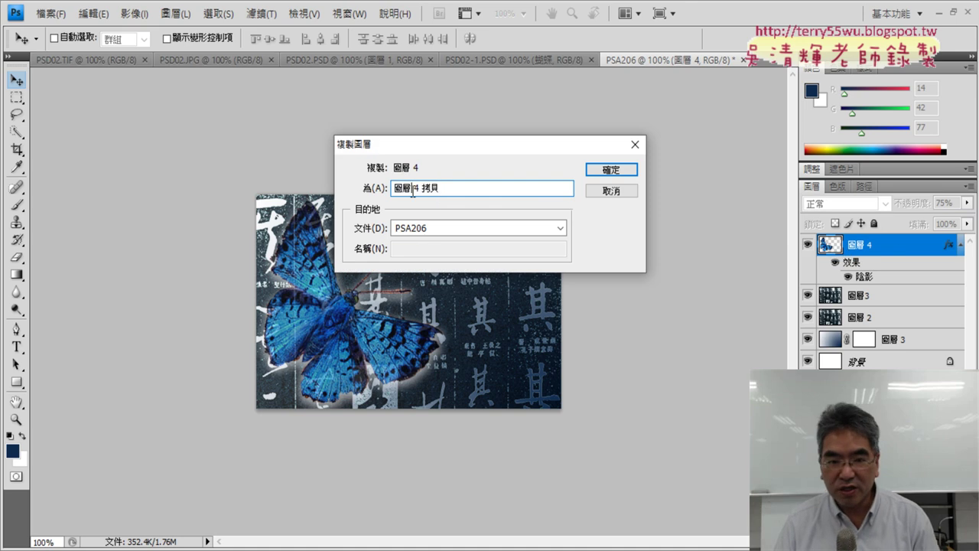
{"action": "left_click_drag", "start_coordinate": [413, 188], "coordinate": [592, 195]}
{"action": "type", "text": "4"}
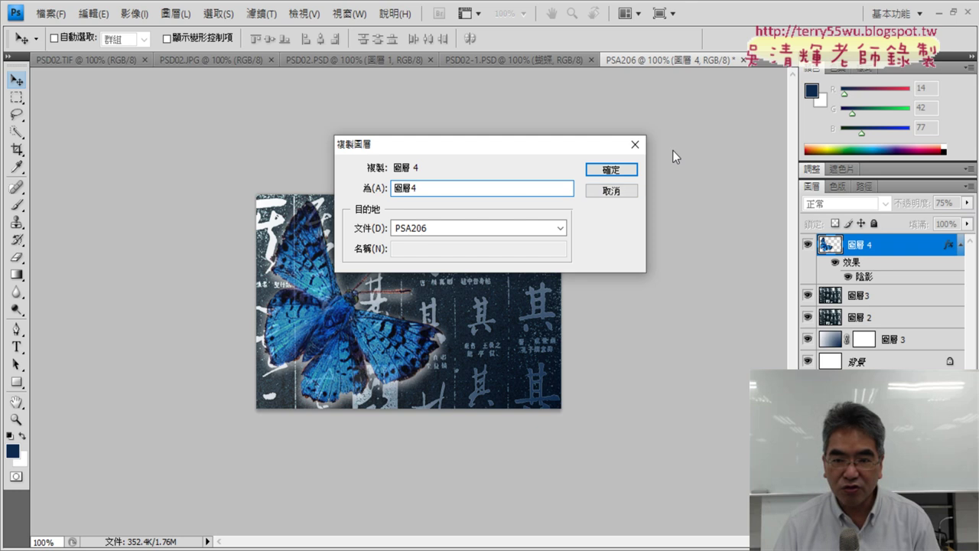
{"action": "left_click", "coordinate": [625, 172]}
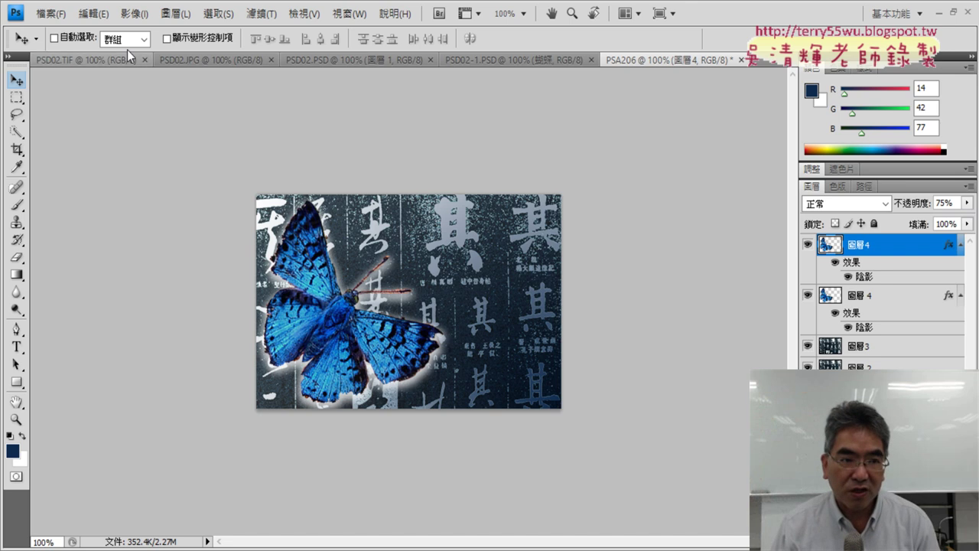
- Free-transform the duplicate butterfly with linked proportions, setting width and height to 90%
{"action": "left_click", "coordinate": [90, 13]}
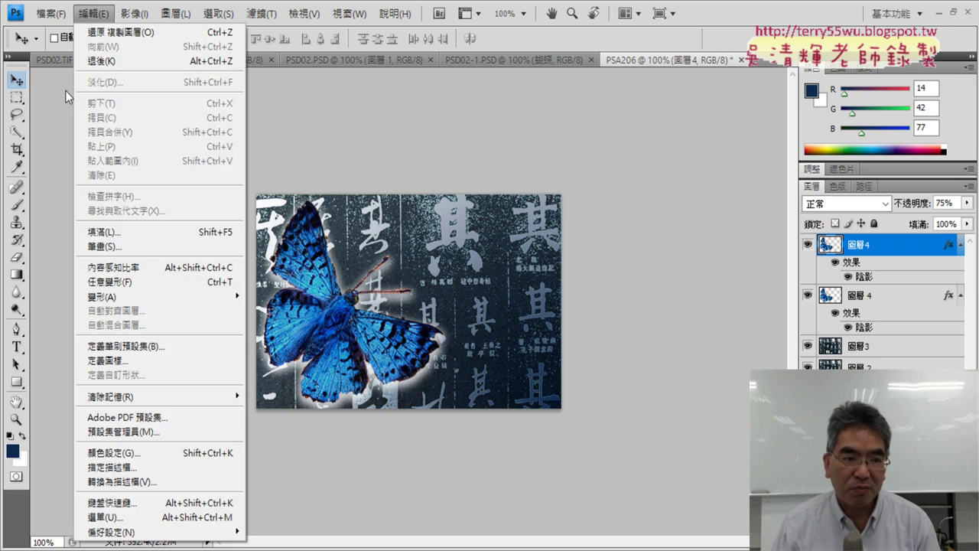
{"action": "left_click", "coordinate": [52, 154]}
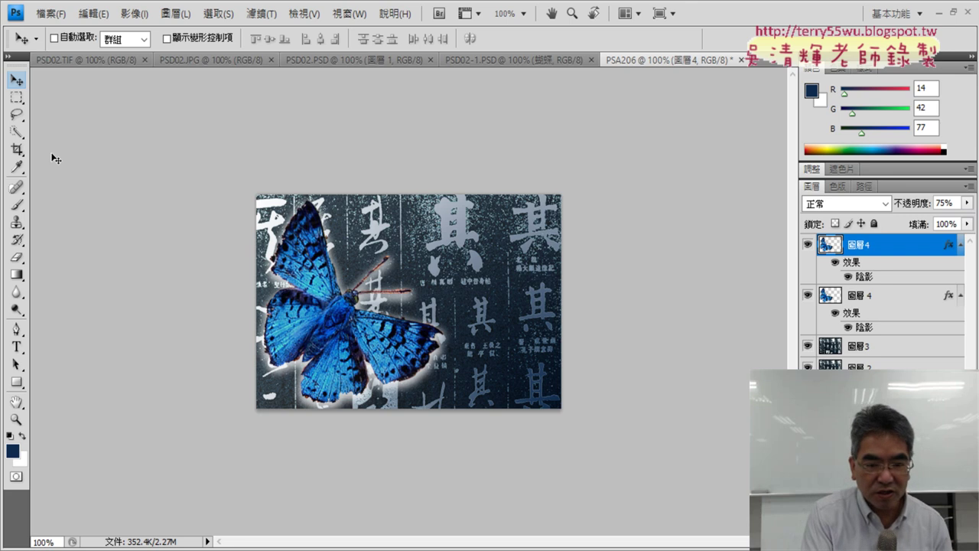
{"action": "key", "text": "ctrl+t"}
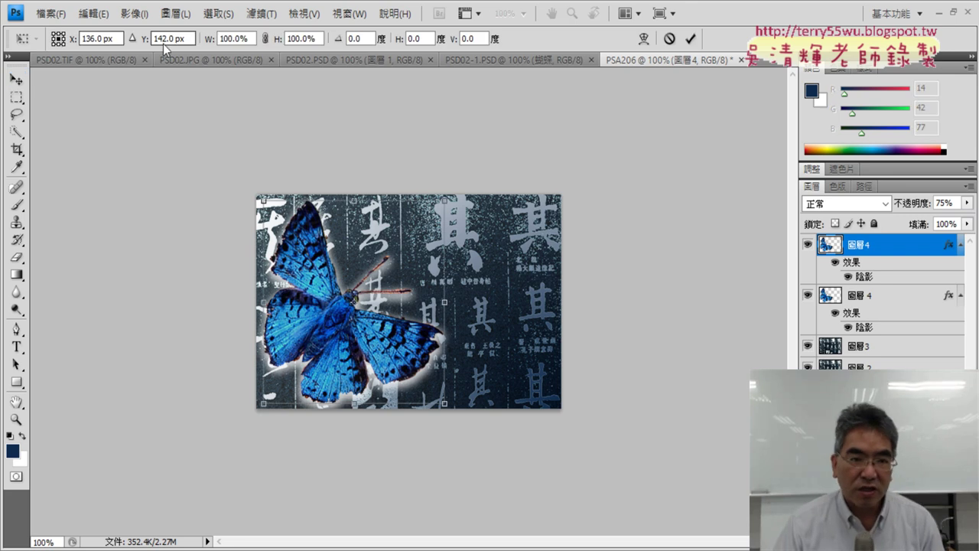
{"action": "left_click", "coordinate": [267, 39]}
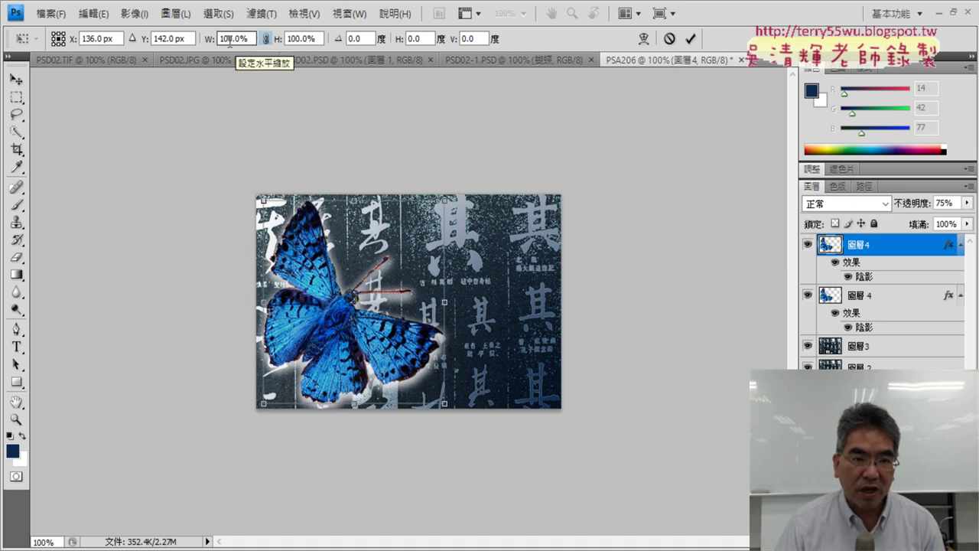
{"action": "left_click_drag", "start_coordinate": [230, 40], "coordinate": [208, 46]}
{"action": "type", "text": "9"}
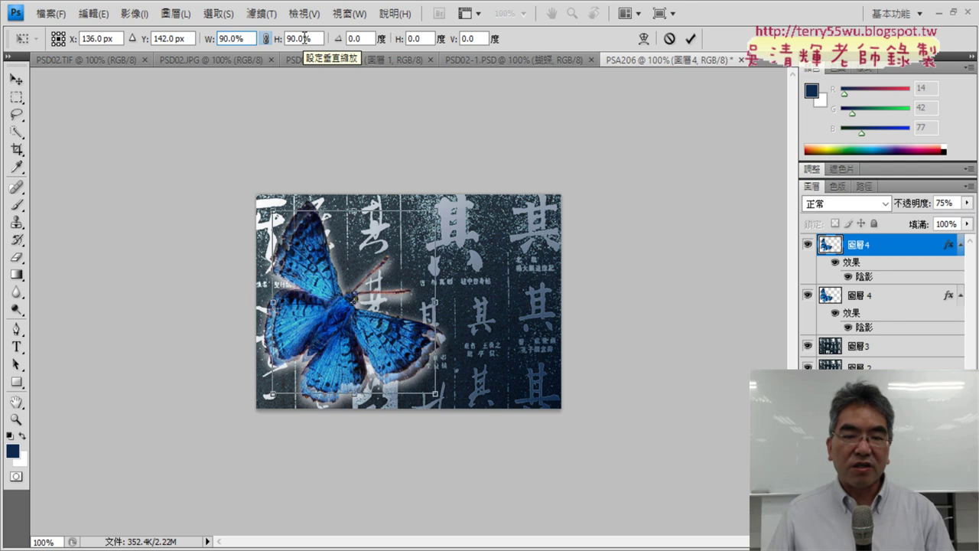
- Commit the 90% scale, flip the copy horizontally, shift it lower right, and check PSD02.TIF
{"action": "left_click", "coordinate": [689, 38]}
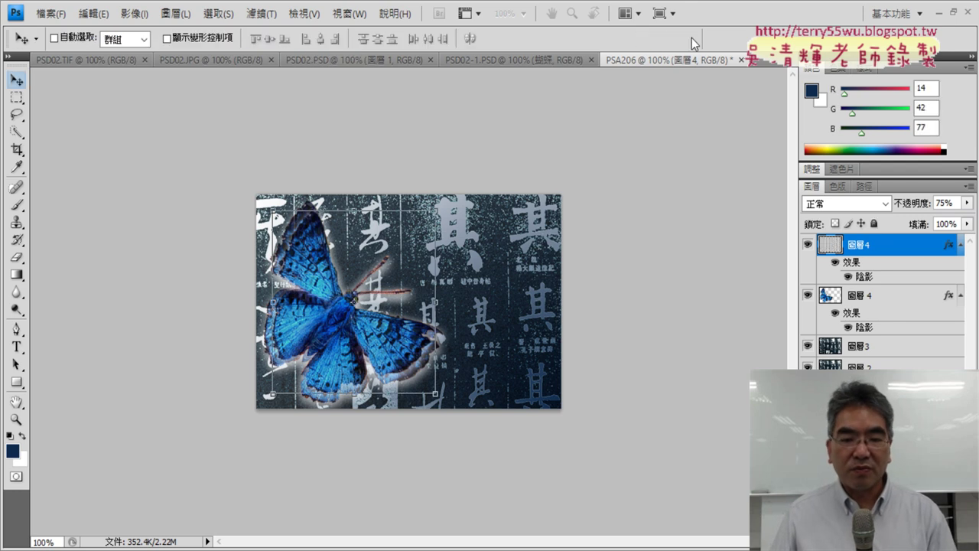
{"action": "left_click_drag", "start_coordinate": [340, 324], "coordinate": [466, 323]}
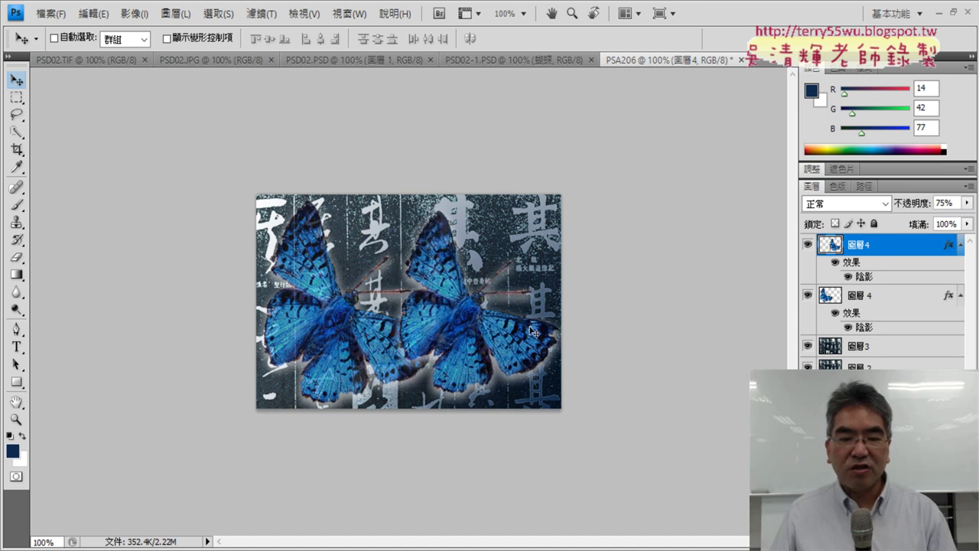
{"action": "left_click", "coordinate": [93, 13]}
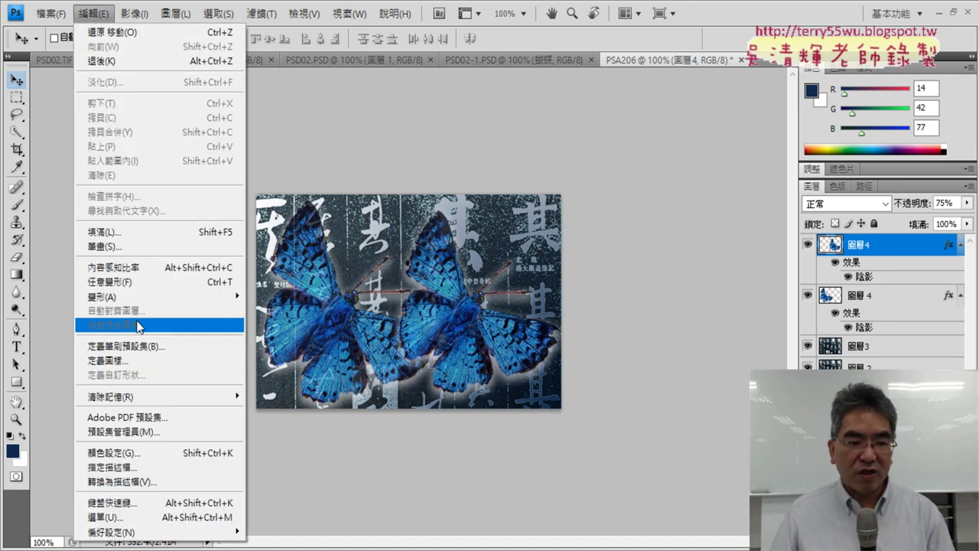
{"action": "mouse_move", "coordinate": [115, 296]}
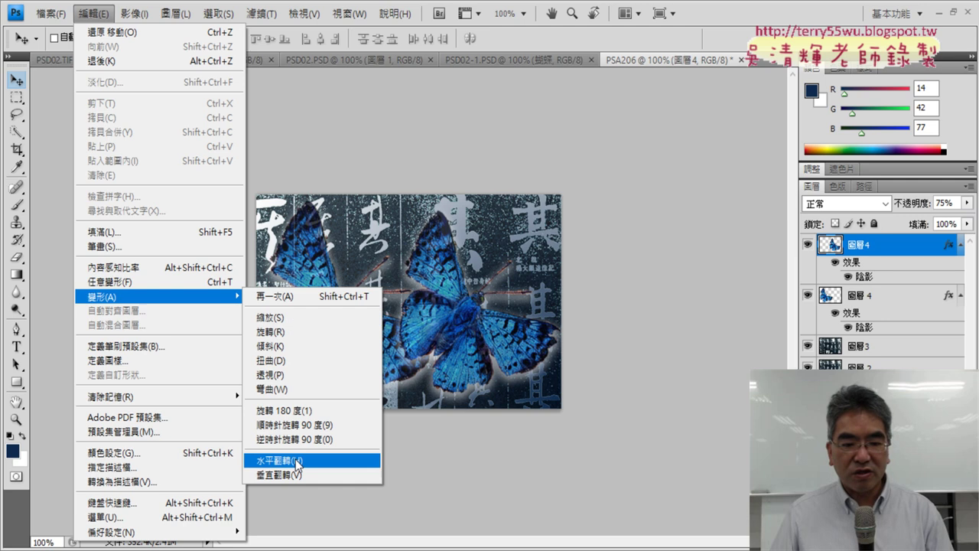
{"action": "left_click", "coordinate": [291, 461]}
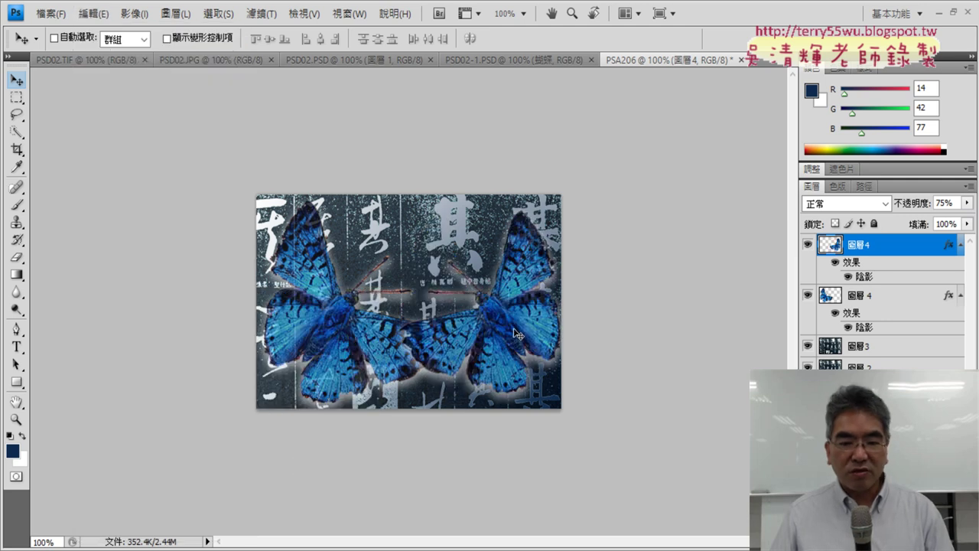
{"action": "left_click_drag", "start_coordinate": [516, 333], "coordinate": [511, 349]}
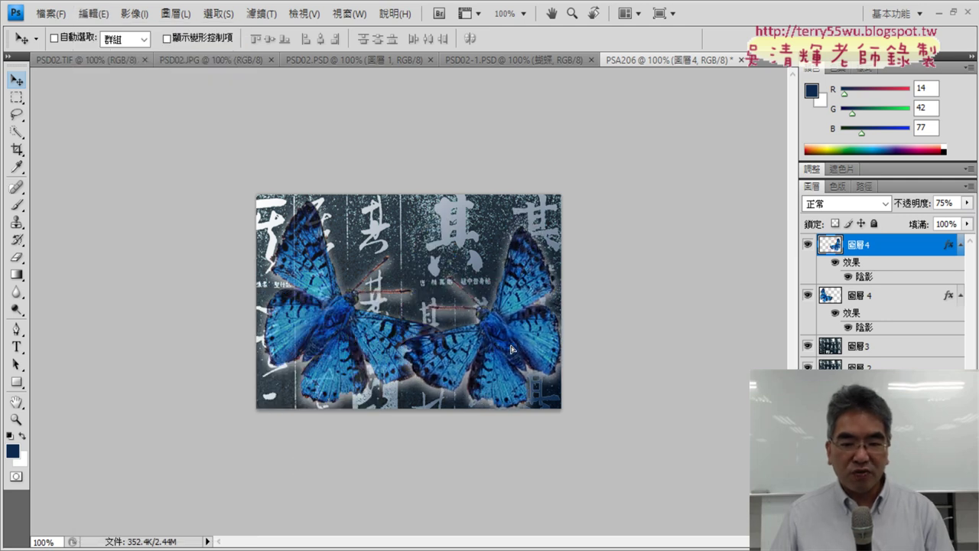
{"action": "left_click", "coordinate": [89, 62]}
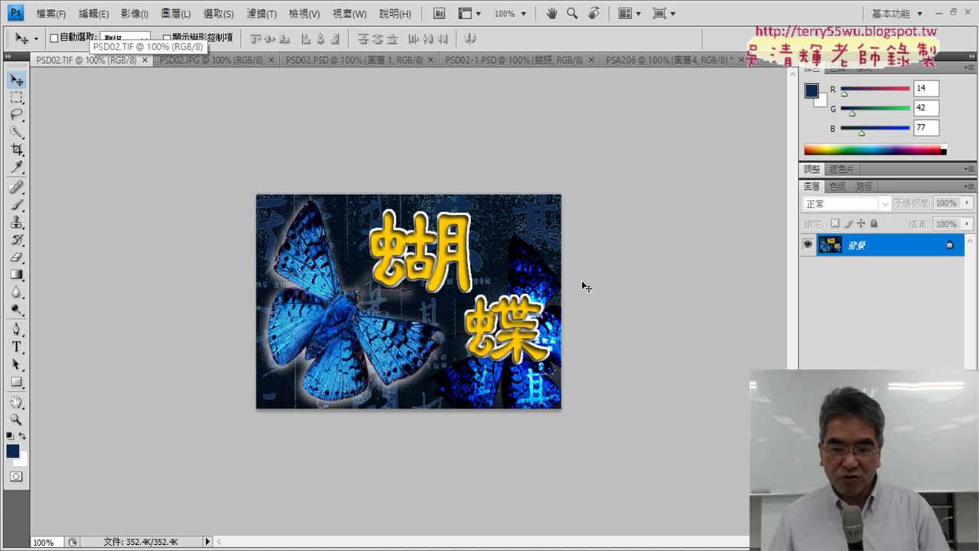
- Nudge the flipped butterfly right and down, comparing with PSD02.TIF and the exam instructions
{"action": "left_click", "coordinate": [644, 60]}
{"action": "left_click_drag", "start_coordinate": [528, 339], "coordinate": [545, 338]}
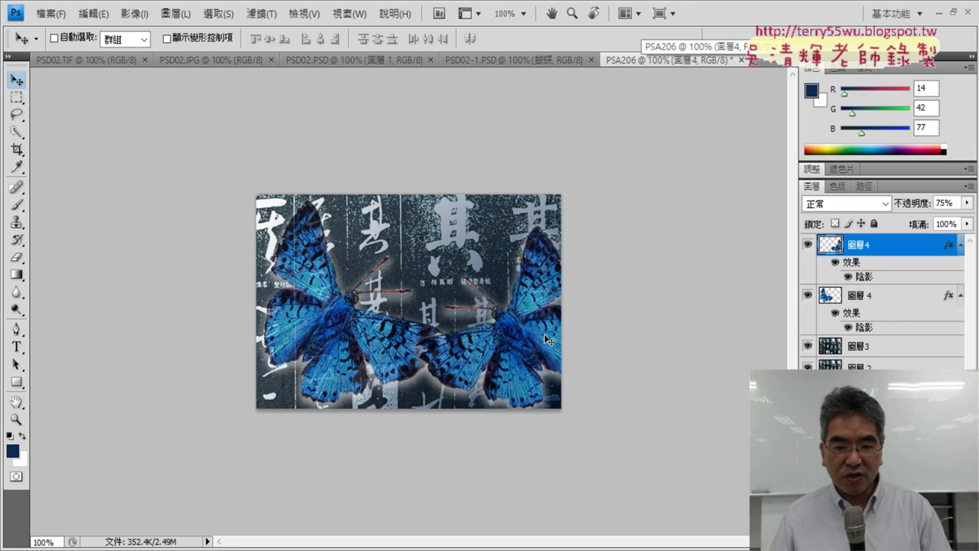
{"action": "left_click", "coordinate": [77, 59]}
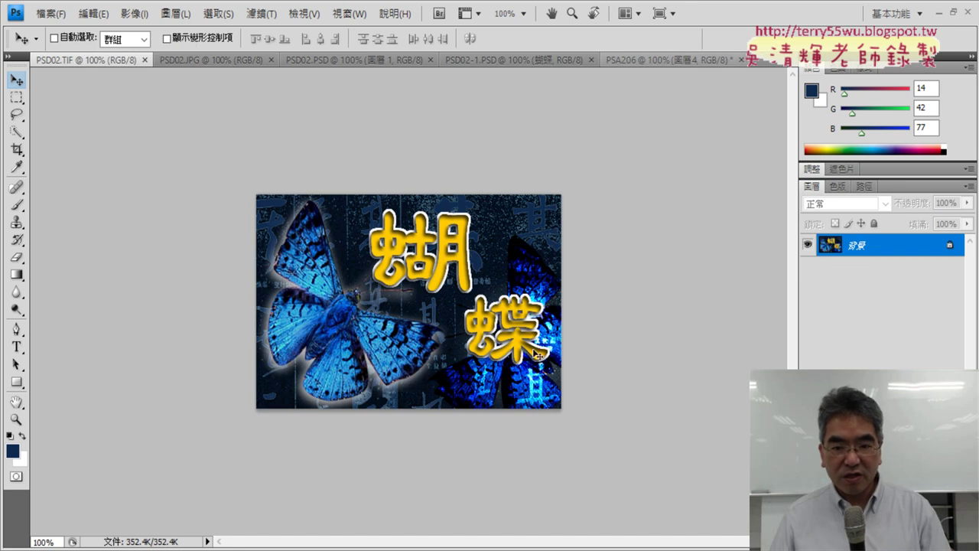
{"action": "left_click", "coordinate": [676, 67]}
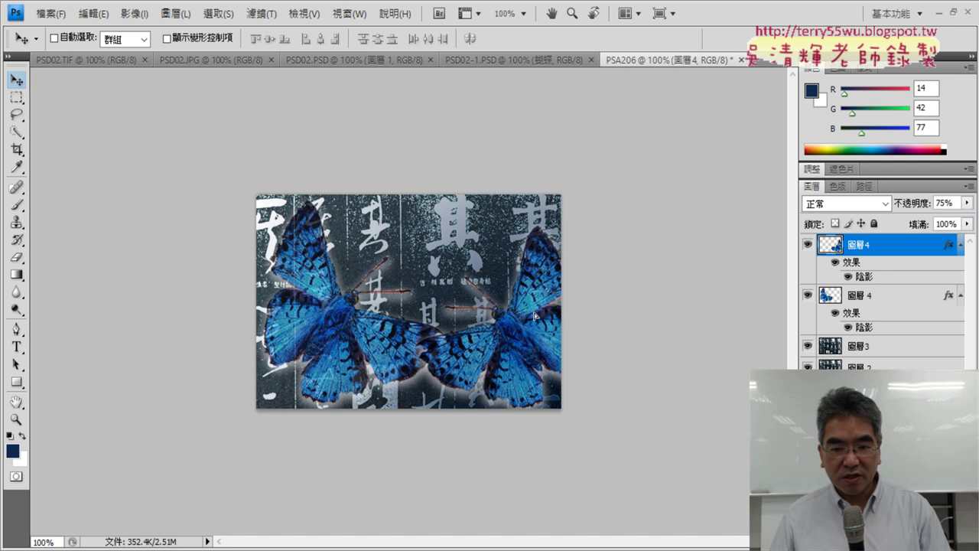
{"action": "mouse_move", "coordinate": [534, 316]}
{"action": "left_mouse_down"}
{"action": "mouse_move", "coordinate": [533, 330]}
{"action": "mouse_move", "coordinate": [536, 322]}
{"action": "left_mouse_up"}
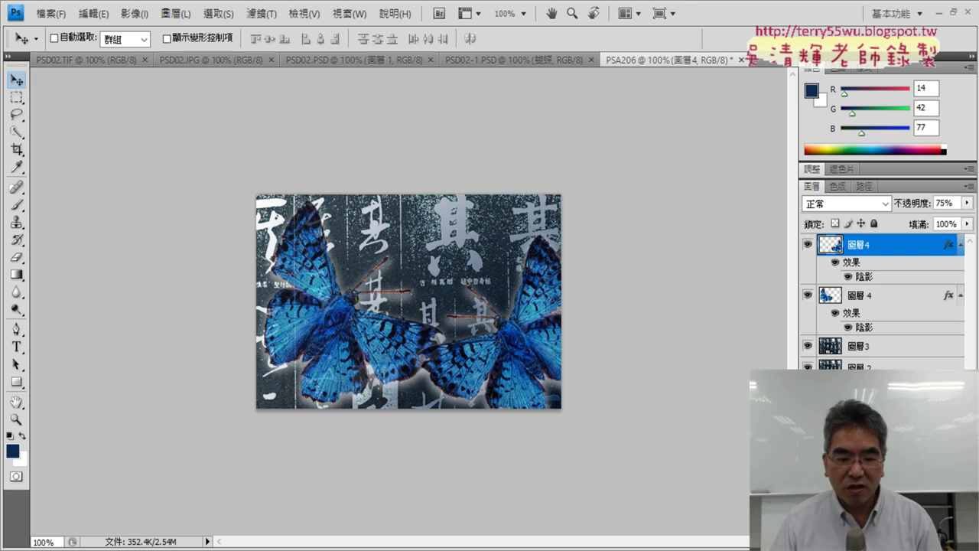
{"action": "key", "text": "alt+Tab"}
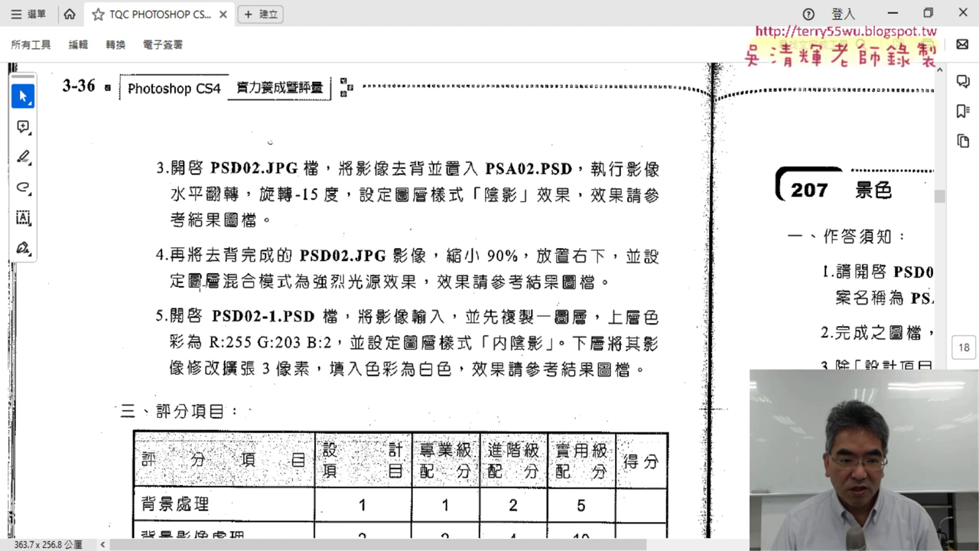
{"action": "left_click", "coordinate": [892, 13]}
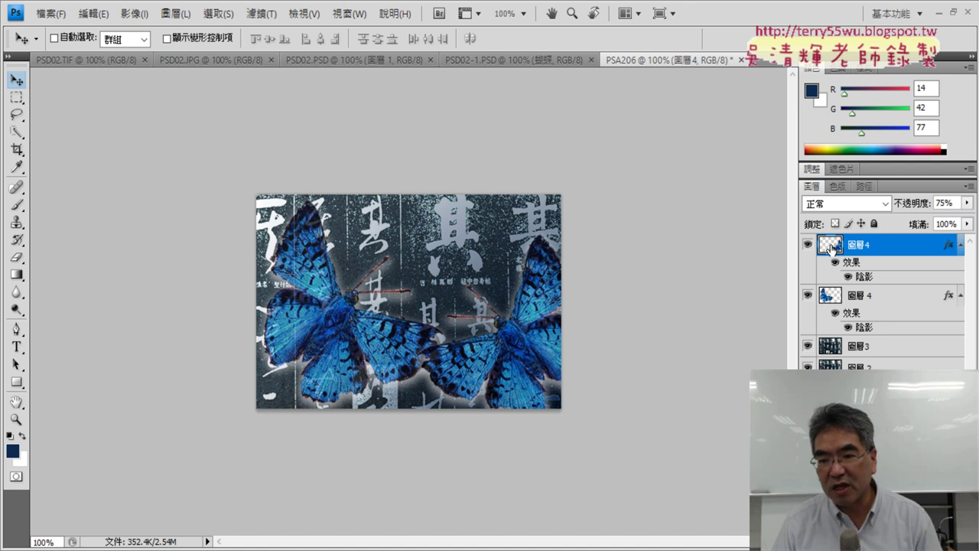
- Give the butterfly copy Hard Light (強烈光源) blending without drop shadow, then compare with PSD02.TIF
{"action": "double_click", "coordinate": [831, 246]}
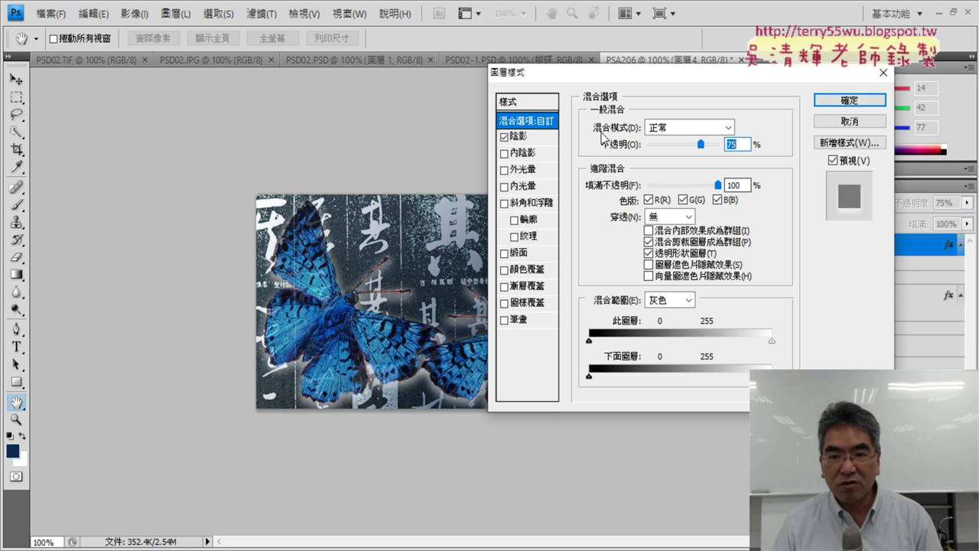
{"action": "left_click", "coordinate": [686, 130]}
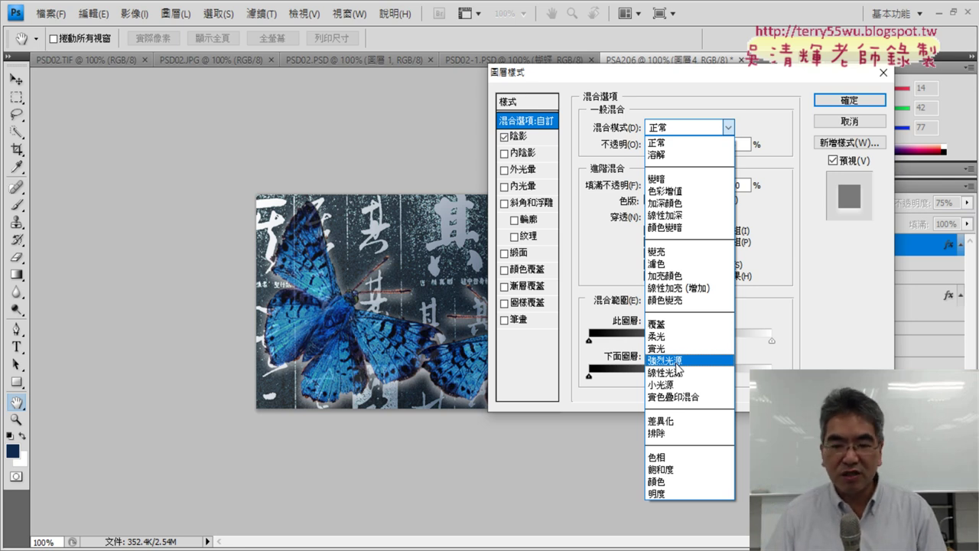
{"action": "left_click", "coordinate": [675, 363]}
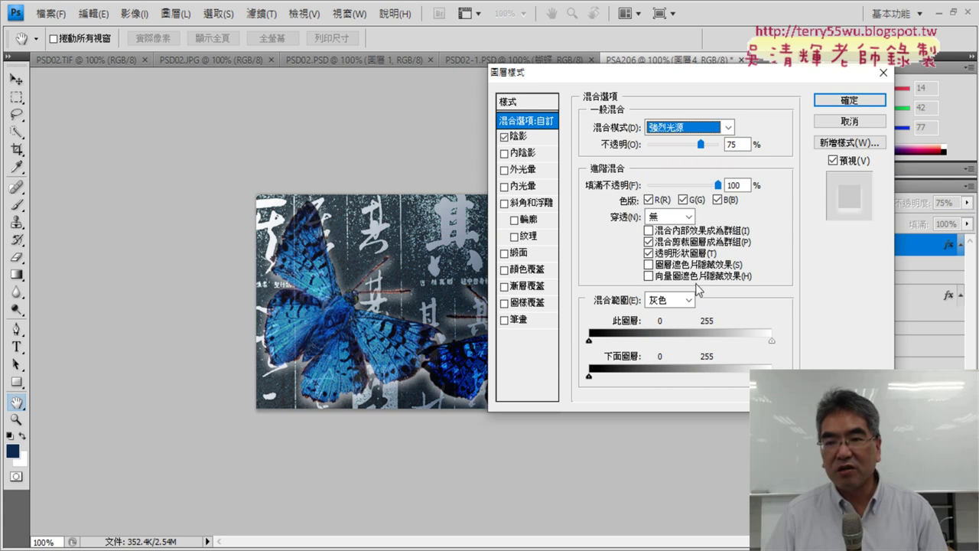
{"action": "left_click_drag", "start_coordinate": [704, 81], "coordinate": [824, 89]}
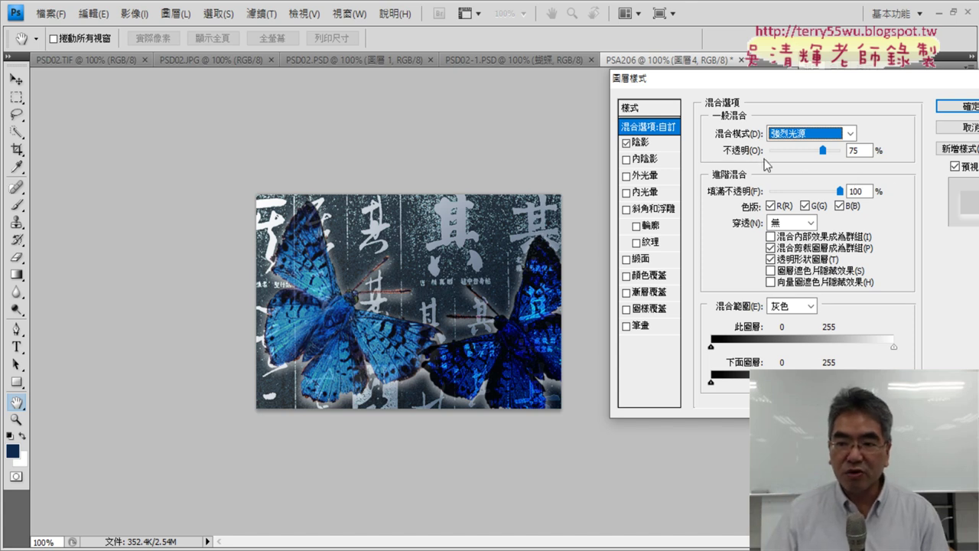
{"action": "left_click", "coordinate": [643, 142]}
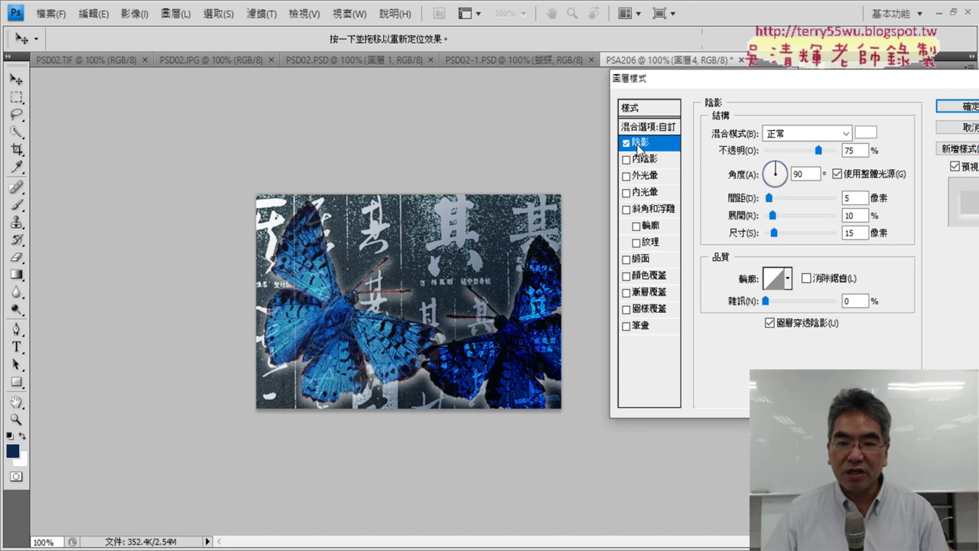
{"action": "left_click", "coordinate": [626, 143]}
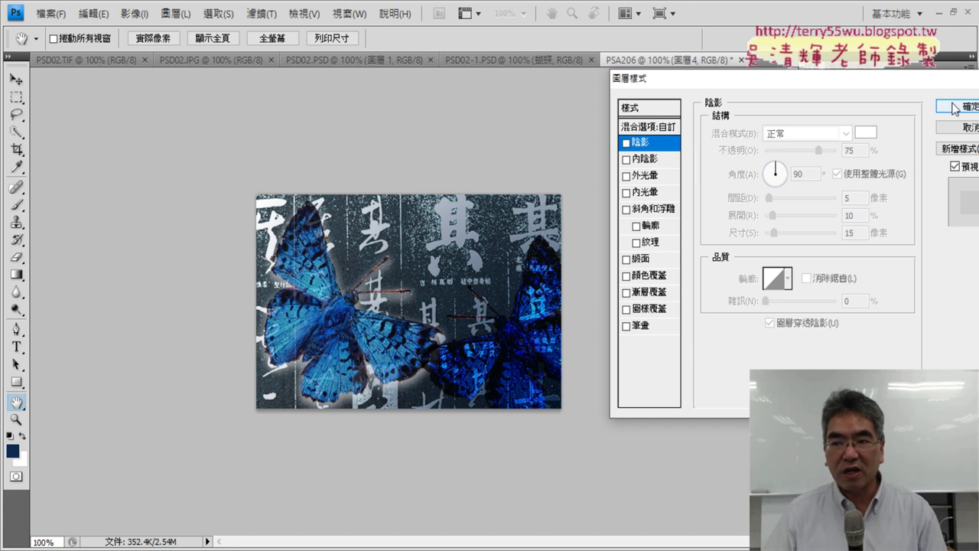
{"action": "left_click", "coordinate": [962, 127]}
{"action": "left_click", "coordinate": [84, 56]}
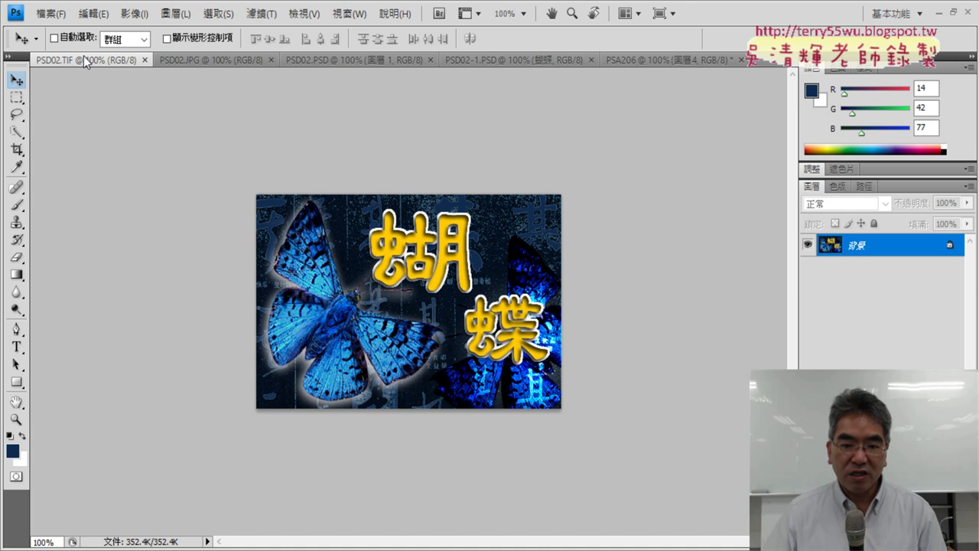
- Push the Hard Light butterfly into PSA206's bottom-right corner, checking against PSD02.TIF
{"action": "left_click", "coordinate": [683, 62]}
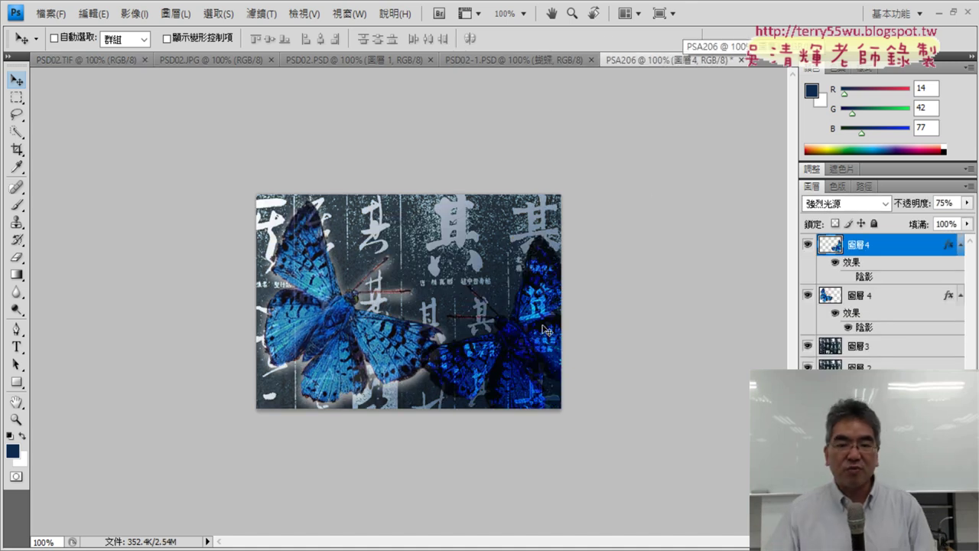
{"action": "left_click", "coordinate": [90, 61]}
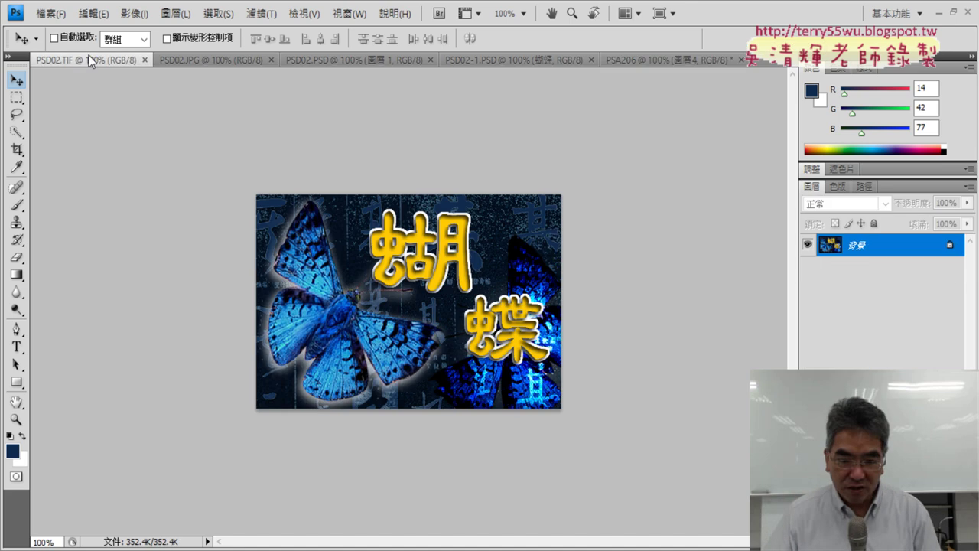
{"action": "left_click", "coordinate": [659, 60]}
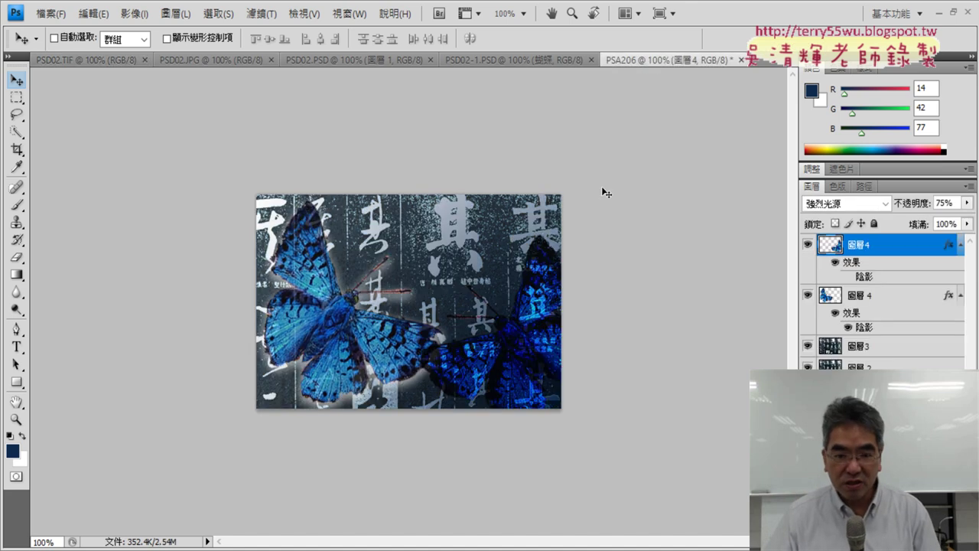
{"action": "left_click_drag", "start_coordinate": [488, 364], "coordinate": [500, 363]}
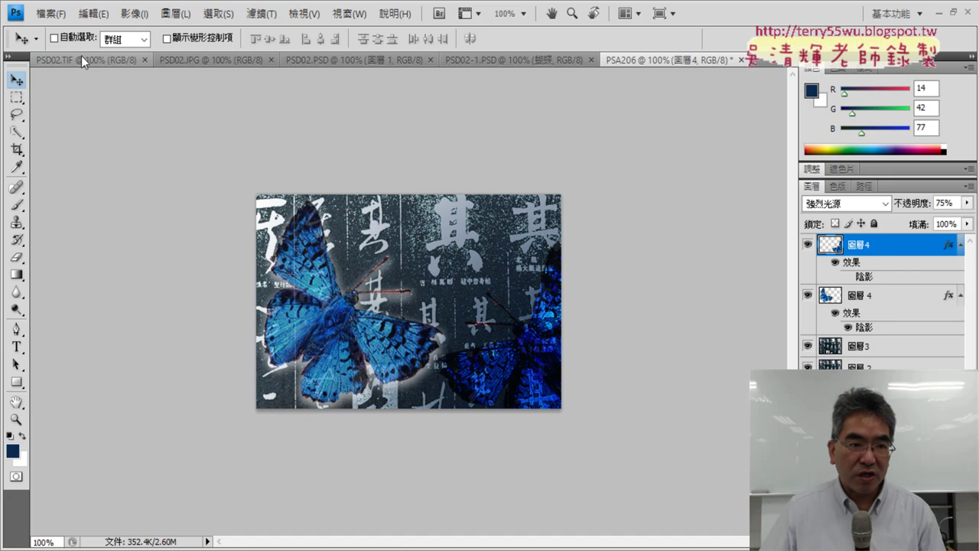
{"action": "left_click", "coordinate": [81, 58]}
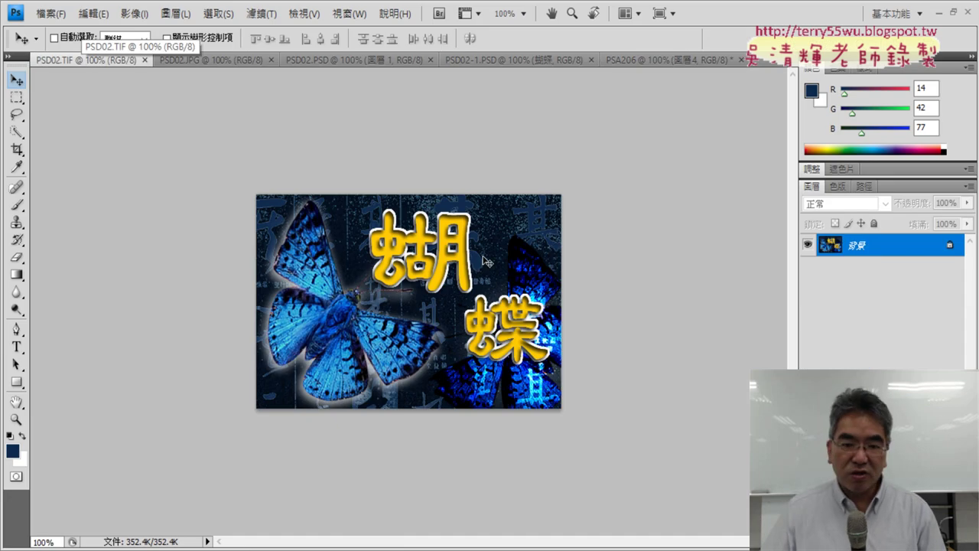
- Review PSD02.PSD, PSD02-1.PSD, PSD02.TIF and the exam instructions, then return to PSA206
{"action": "left_click", "coordinate": [364, 61]}
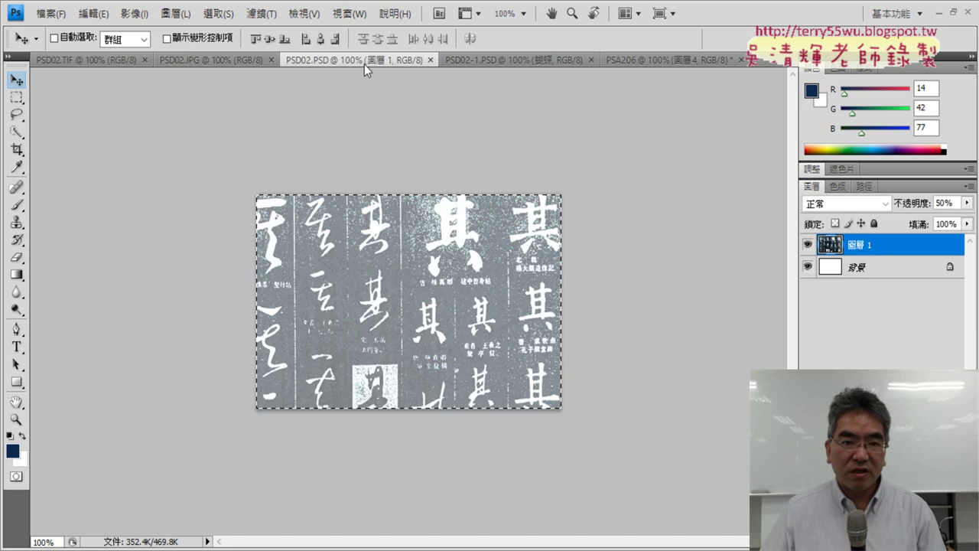
{"action": "left_click", "coordinate": [501, 61]}
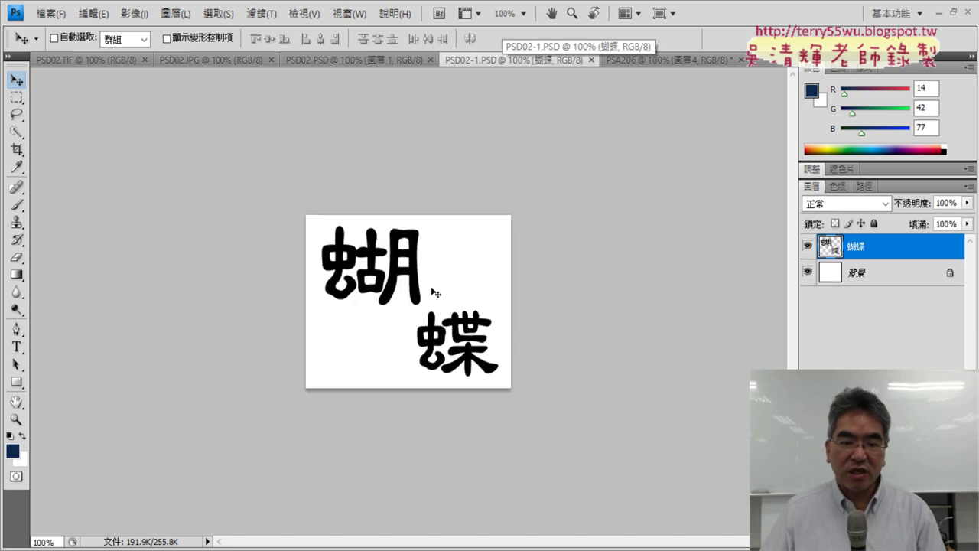
{"action": "left_click", "coordinate": [68, 59]}
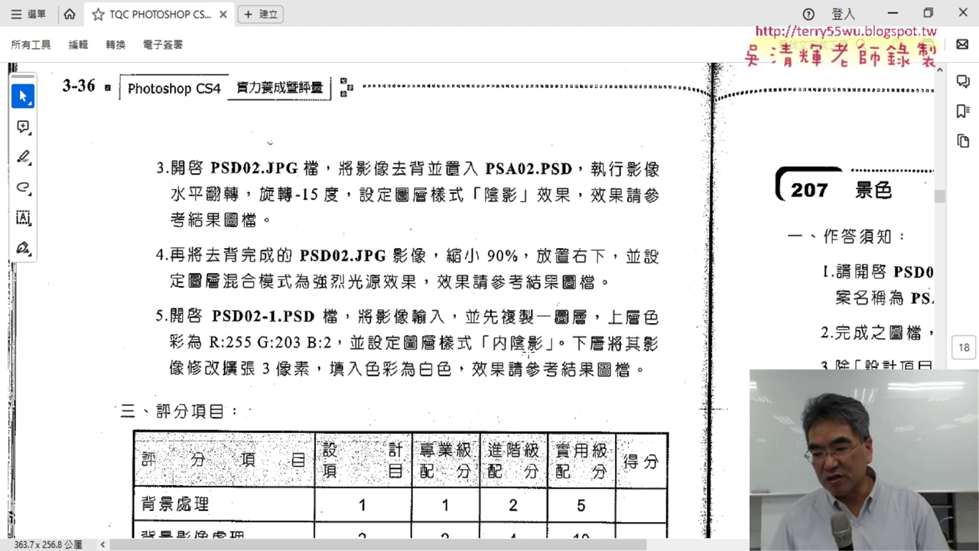
{"action": "left_click", "coordinate": [895, 15]}
{"action": "left_click", "coordinate": [676, 61]}
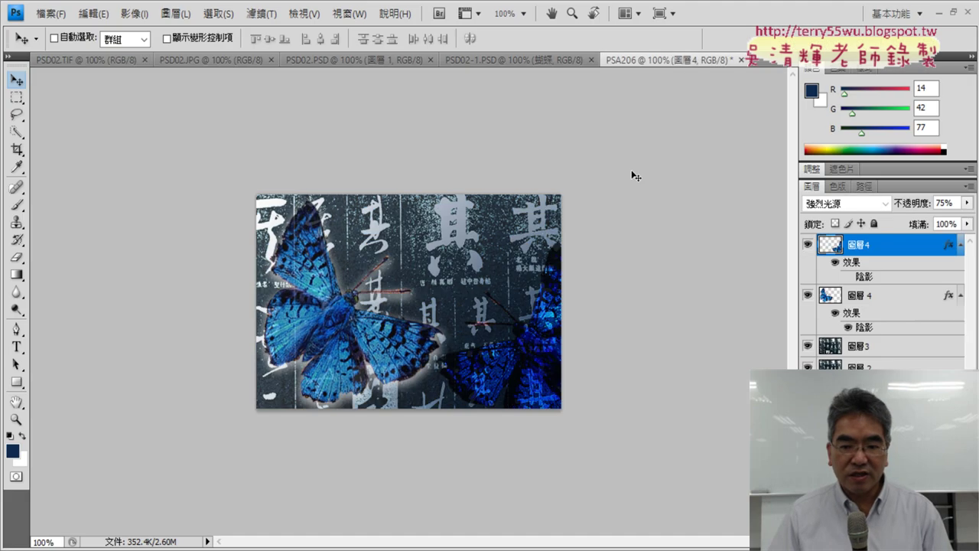